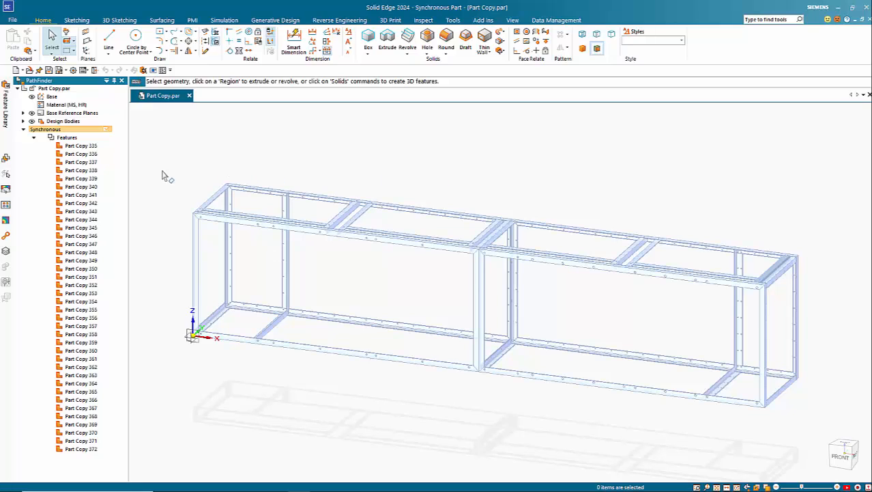
Highlight Part Copy 335, 342, 345 and 347 in PathFinder to identify their frame members
left_click(80, 146)
left_click(68, 204)
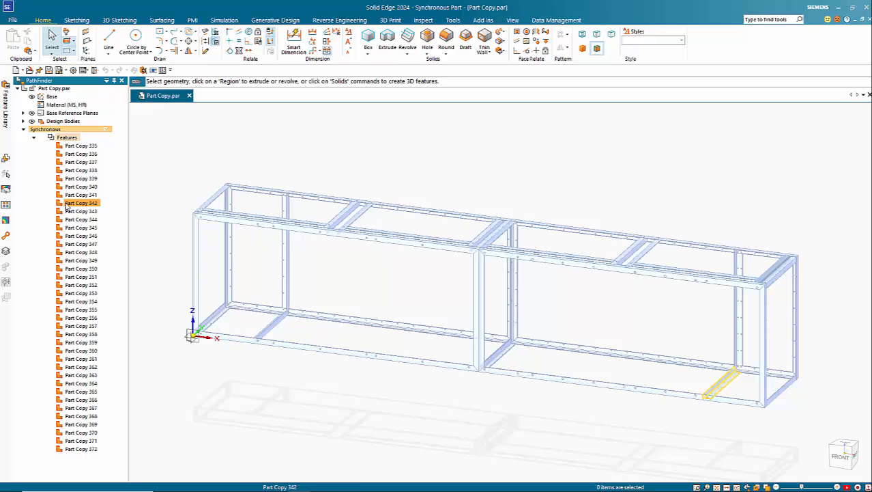
left_click(70, 228)
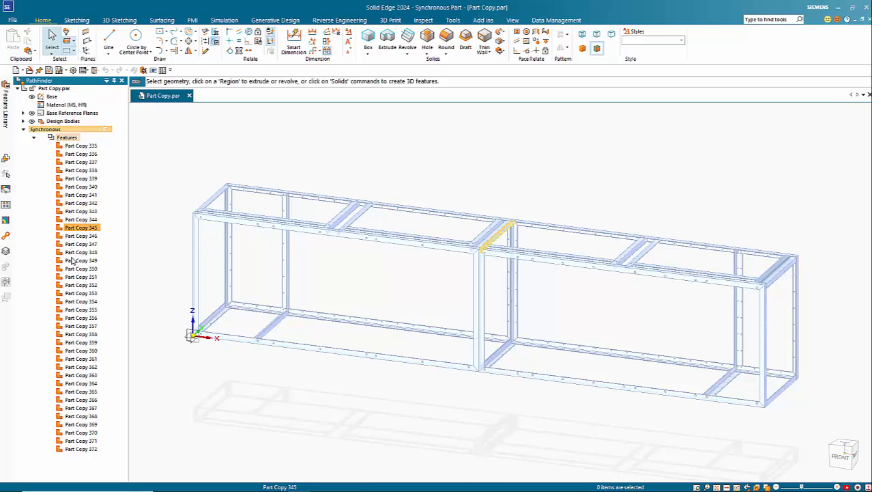
left_click(71, 252)
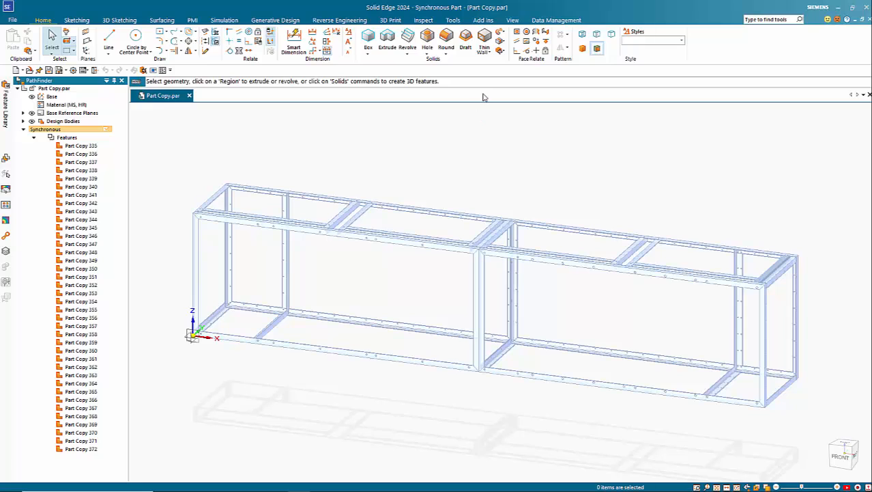
Start Multi-body Publish from the Add Body list and enable Create Assembly
left_click(505, 52)
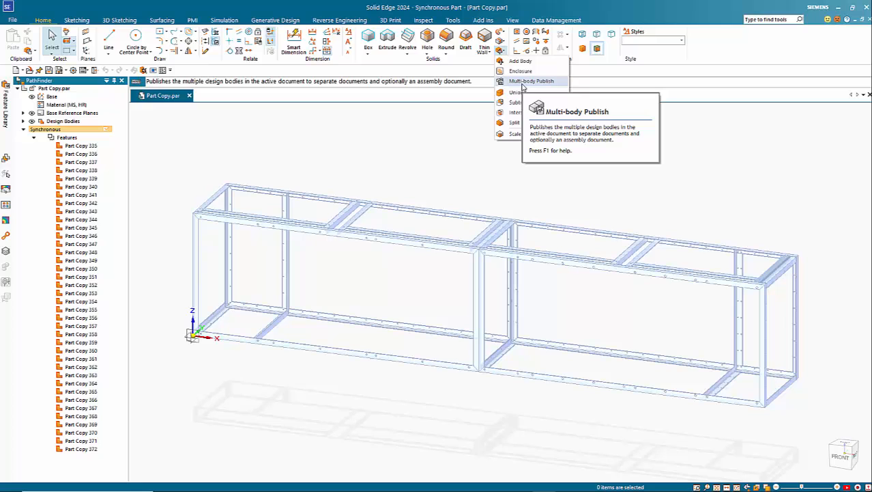
left_click(523, 82)
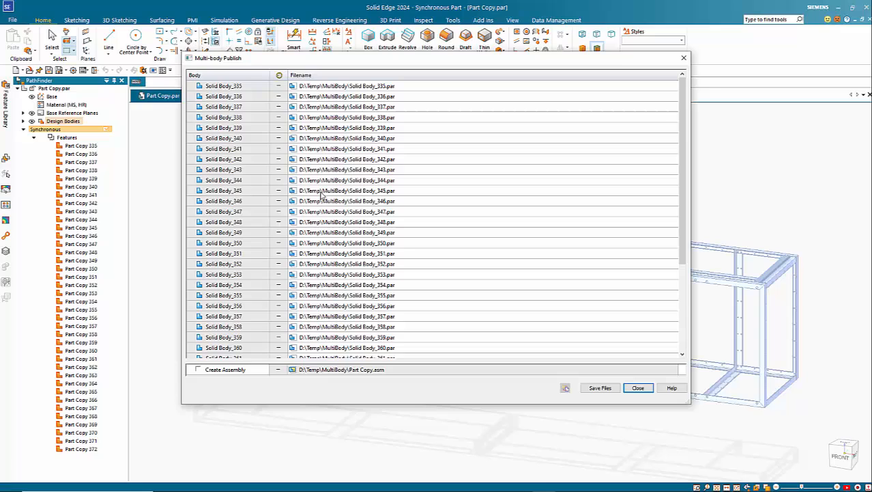
scroll(331, 256, "down", 5)
scroll(332, 258, "up", 4)
left_click(198, 370)
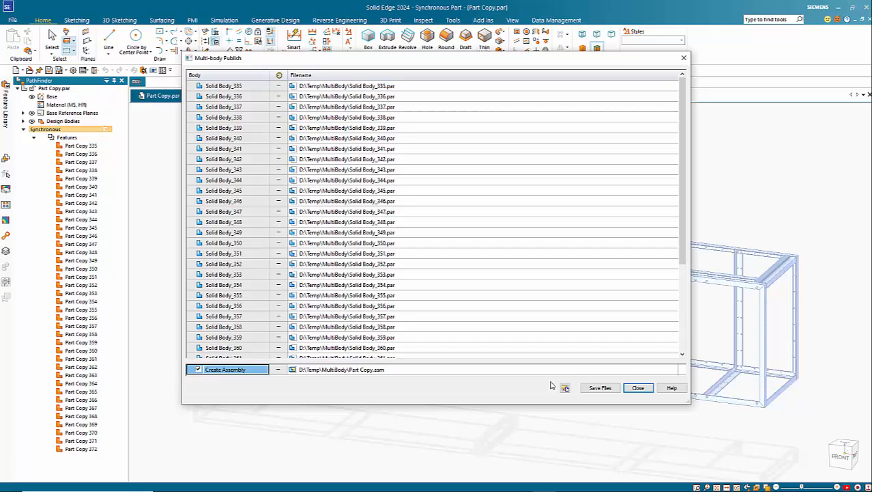
Save the published part files, accepting that Part Copy.asm already exists
left_click(600, 388)
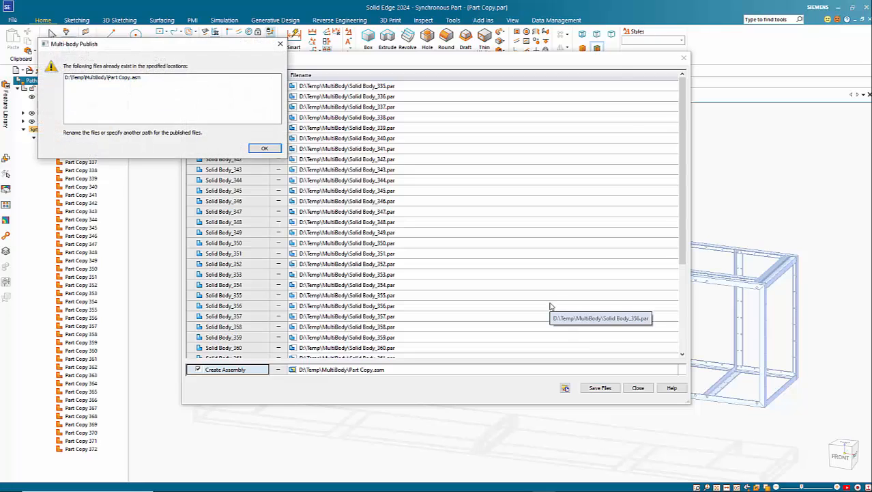
left_click(265, 149)
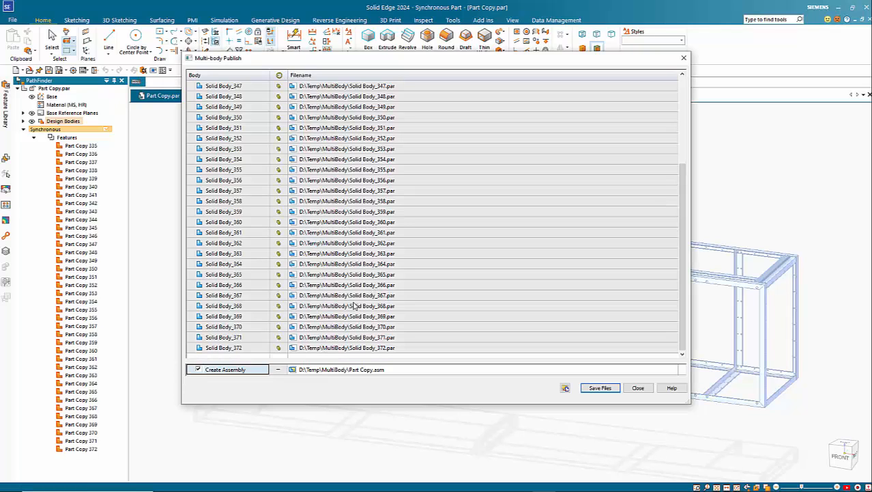
Open Part Copy.asm from a published file row's Open option
left_click(336, 201)
right_click(336, 203)
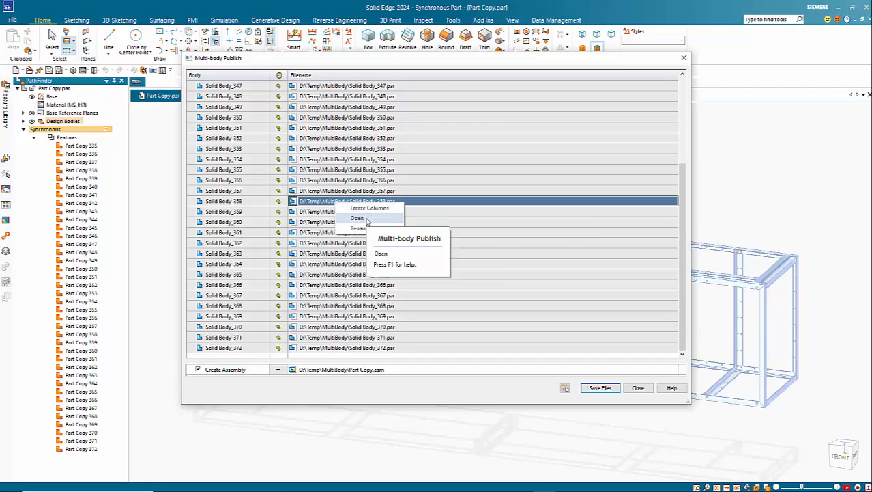
double_click(348, 369)
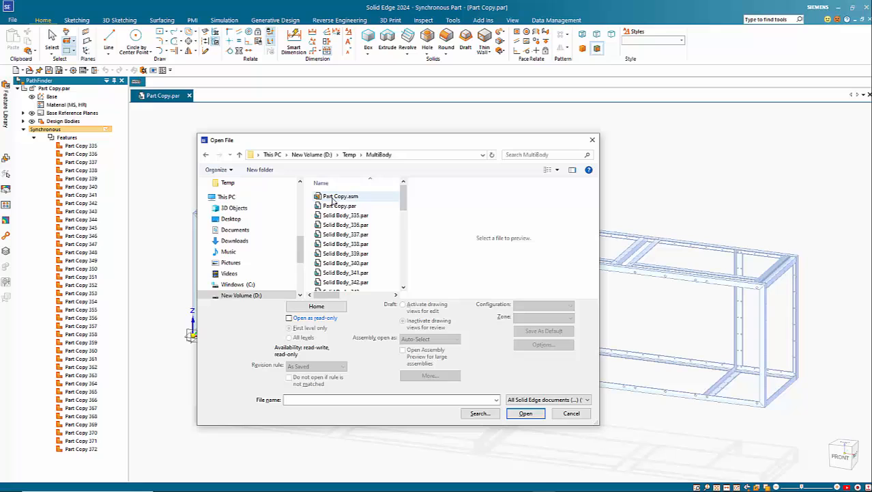
left_click(334, 196)
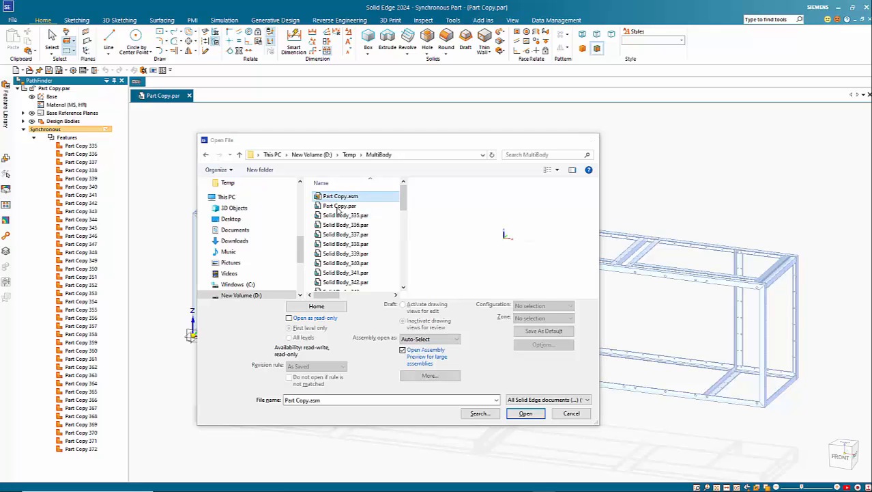
double_click(338, 205)
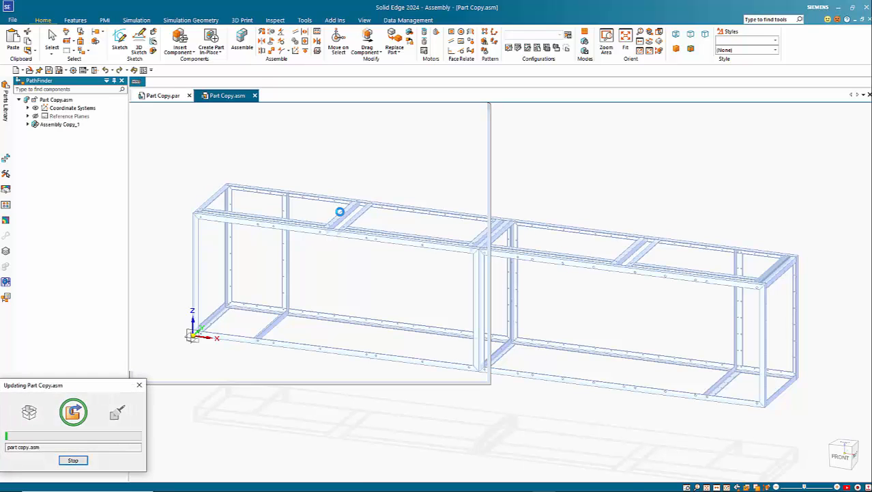
scroll(314, 324, "down", 5)
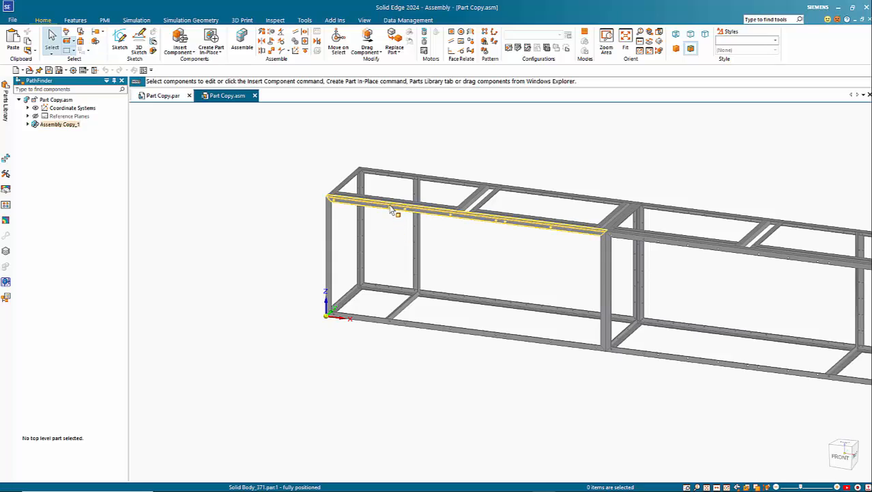
Expand Assembly Copy_1 and locate Solid Body_351, 357 and 359, then select the bottom front beam
left_click(391, 211)
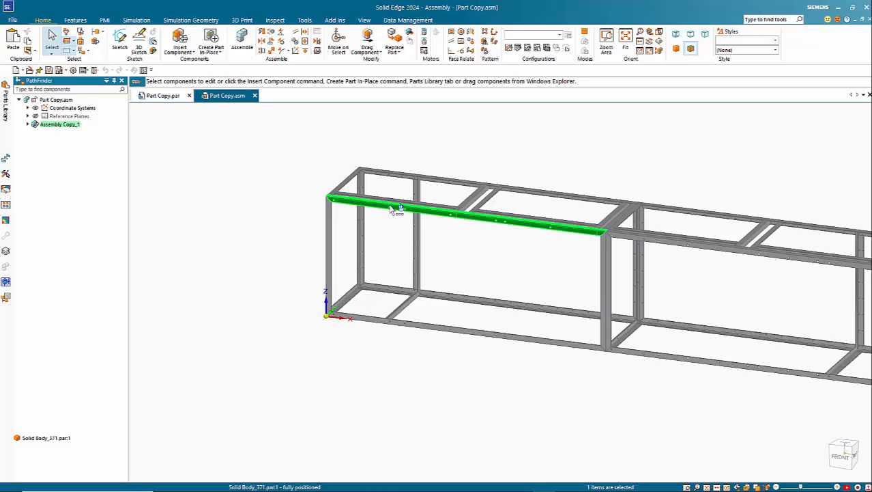
left_click(30, 125)
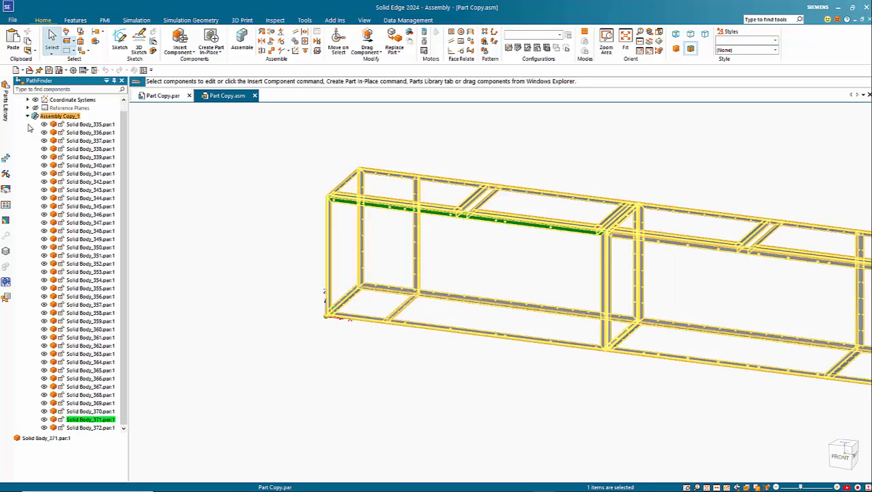
left_click(88, 256)
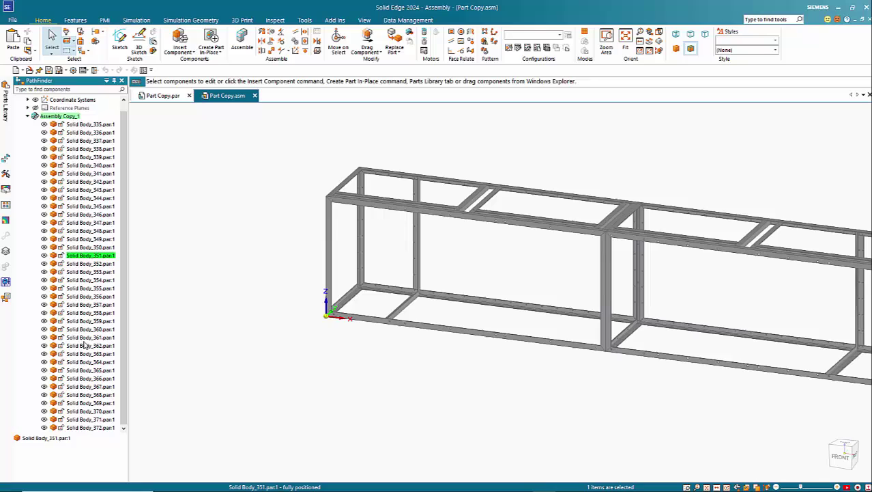
left_click(89, 305)
left_click(90, 321)
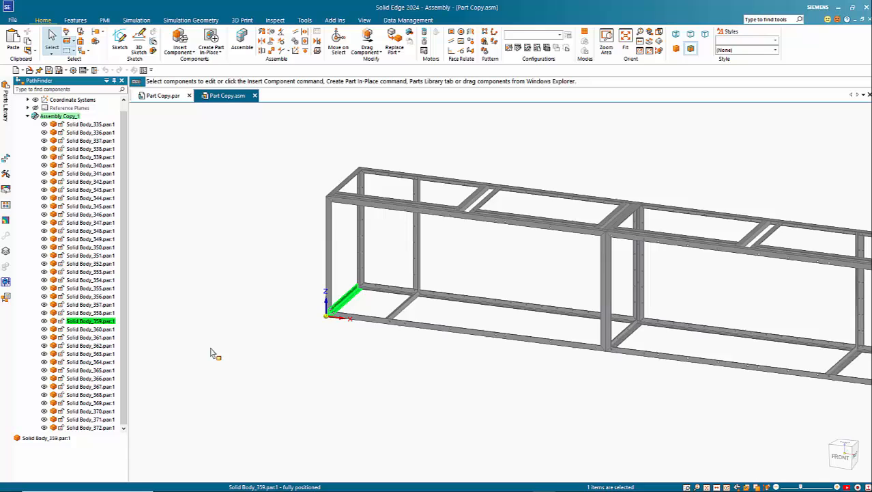
scroll(215, 349, "down", 2)
scroll(328, 348, "up", 1)
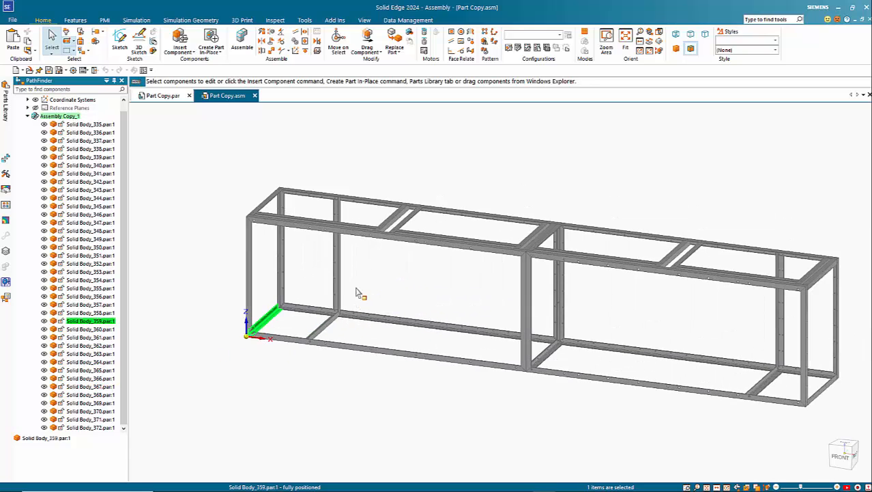
left_click(339, 352)
Edit Solid Body_370.par in place and orbit around the beam to inspect it
double_click(338, 353)
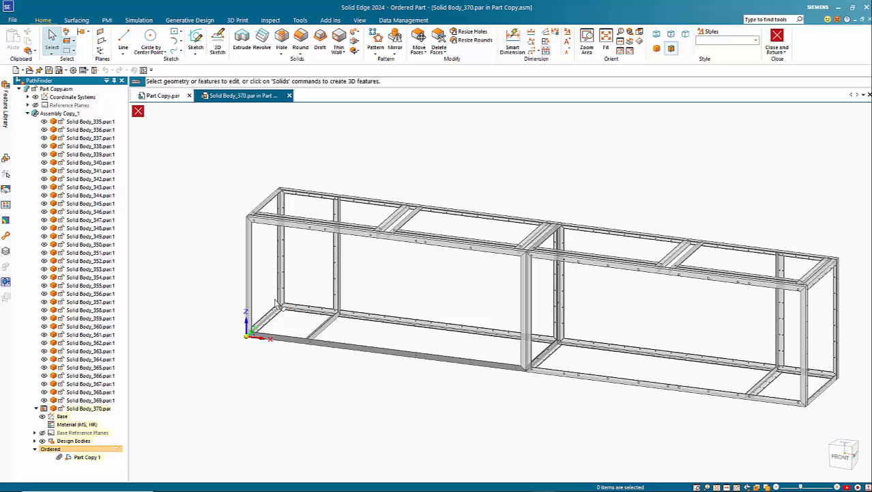
scroll(419, 370, "up", 3)
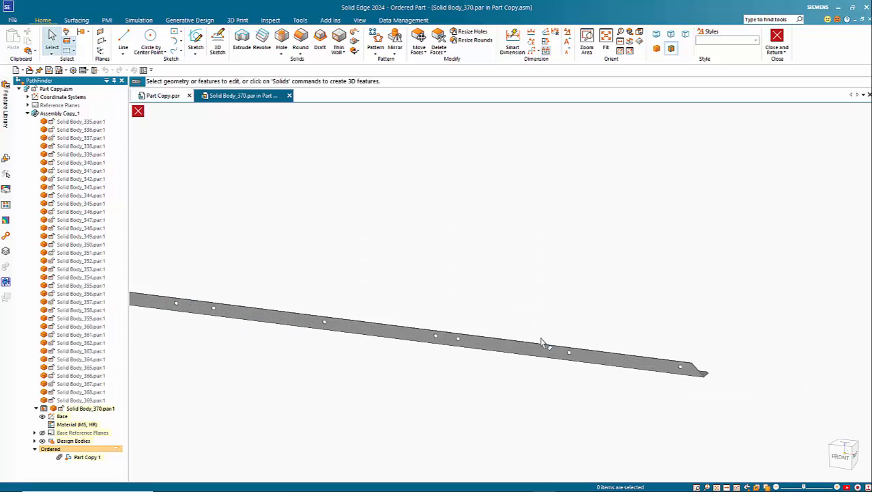
scroll(546, 343, "up", 2)
mouse_move(731, 393)
middle_mouse_down()
mouse_move(641, 377)
mouse_move(645, 386)
mouse_move(667, 380)
middle_mouse_up()
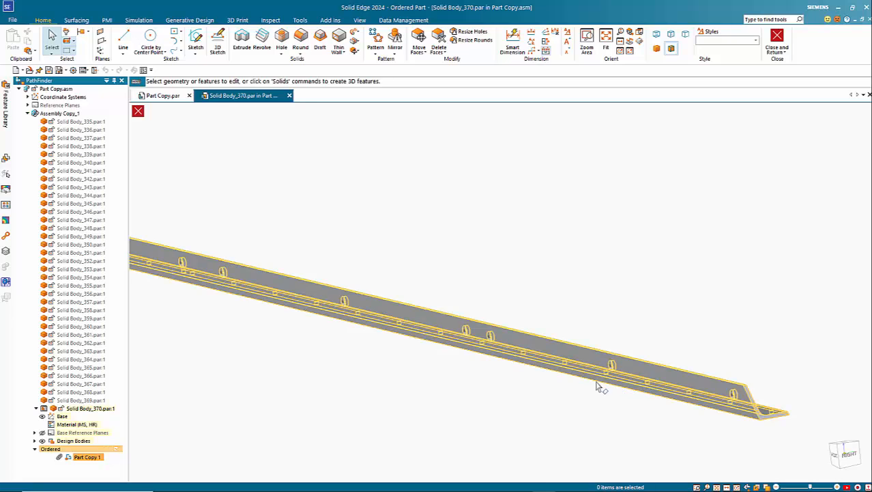